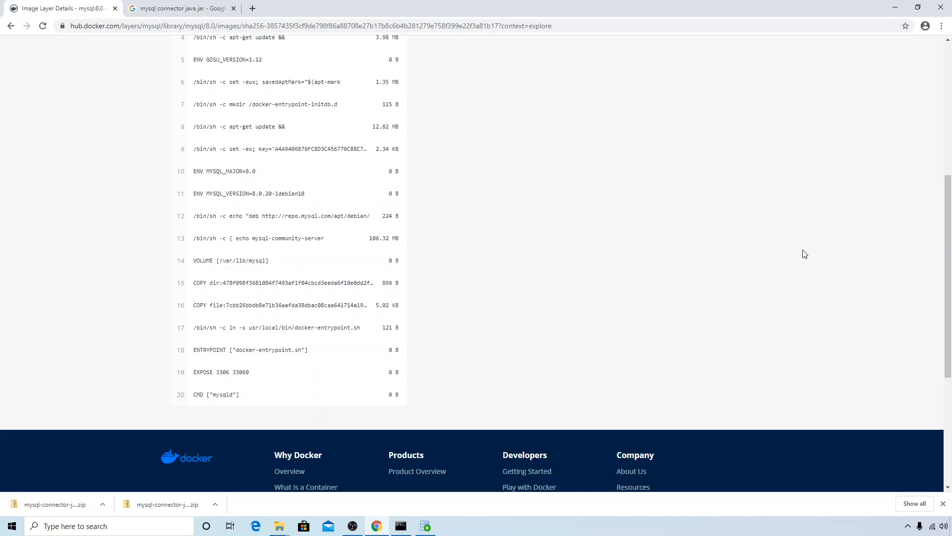
Search 'sql developer' in a new tab and open Oracle's SQL Developer product page
left_click(253, 9)
type("sql")
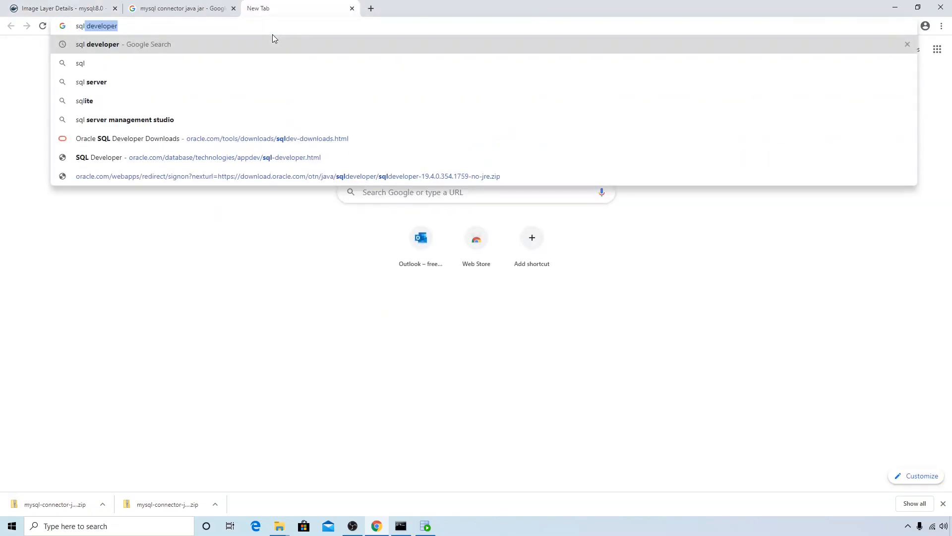
key("Return")
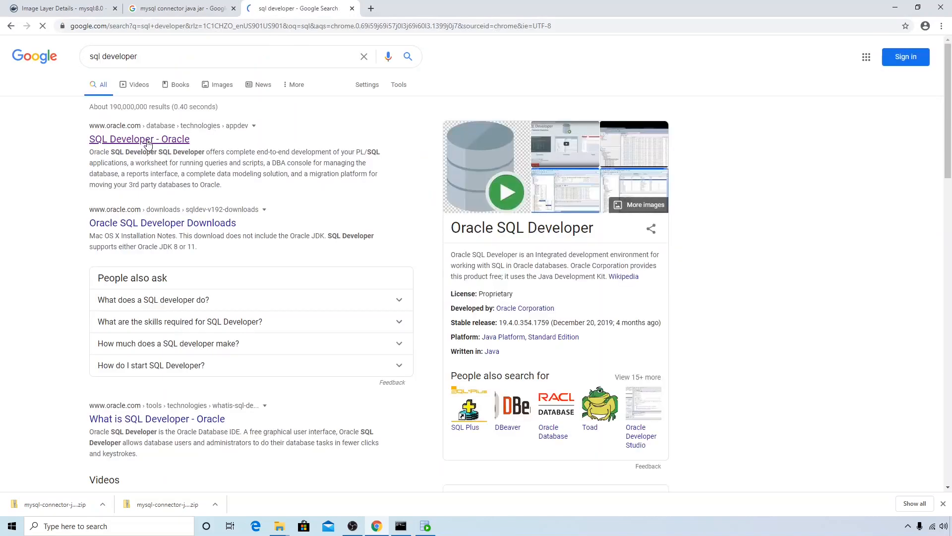
left_click(147, 142)
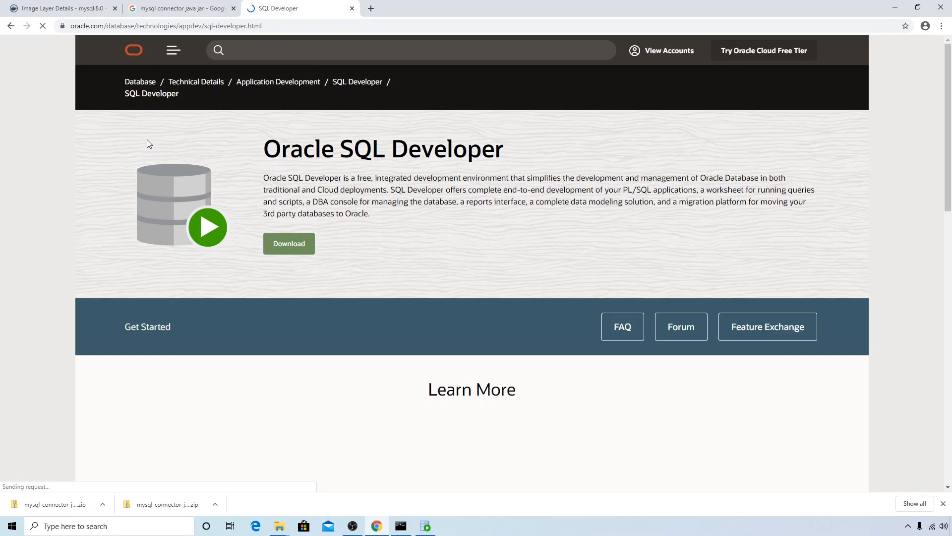
left_click_drag(264, 178, 363, 179)
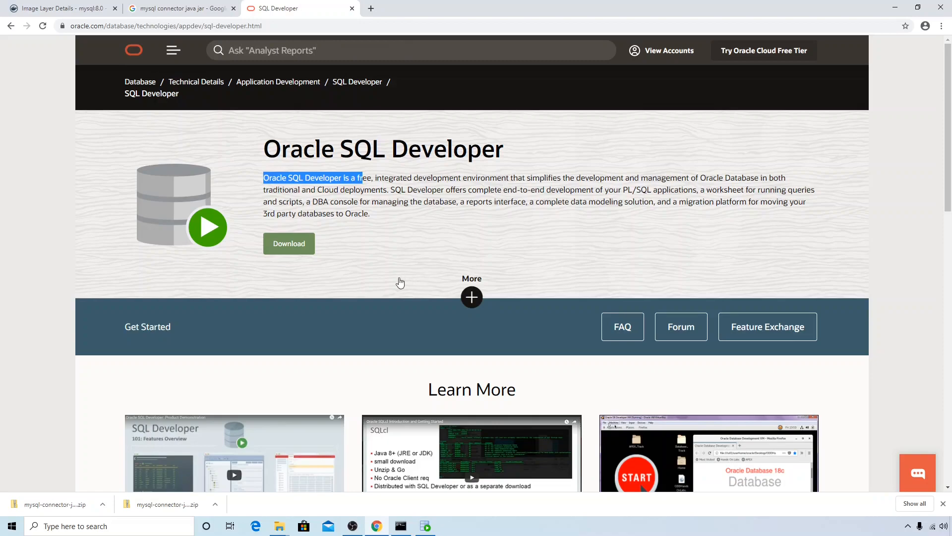
On the SQL Developer 19.4 downloads page, request the Windows 32-bit/64-bit download
scroll(398, 283, "down", 1)
left_click(289, 196)
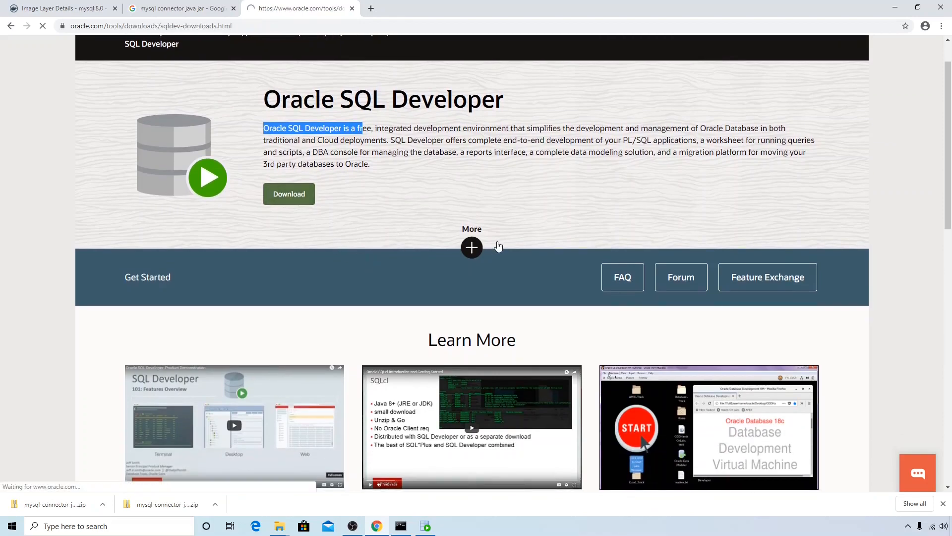
scroll(499, 247, "down", 1)
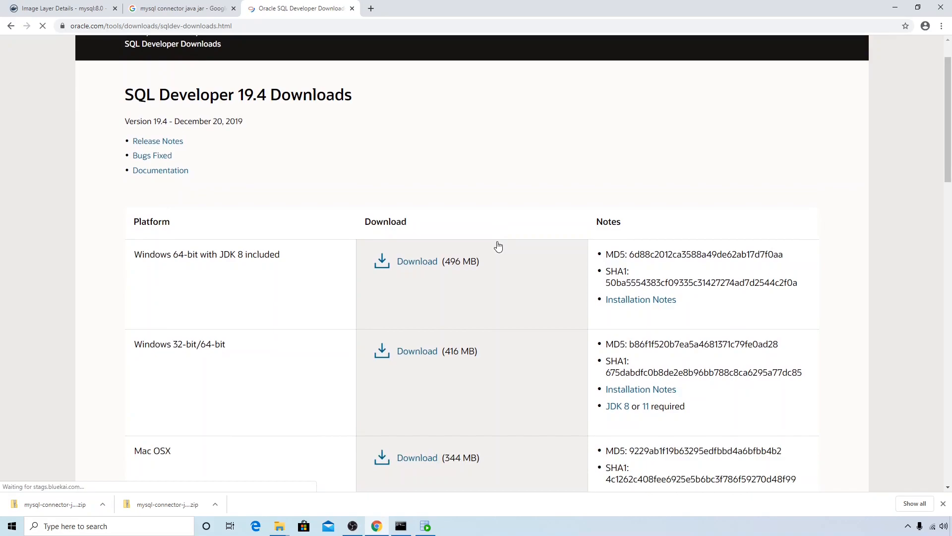
scroll(442, 328, "down", 1)
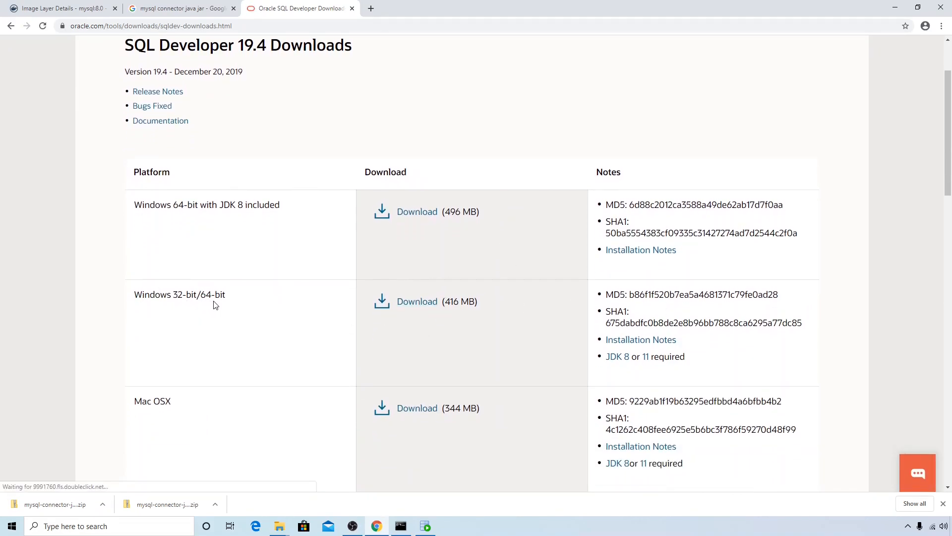
left_click(414, 304)
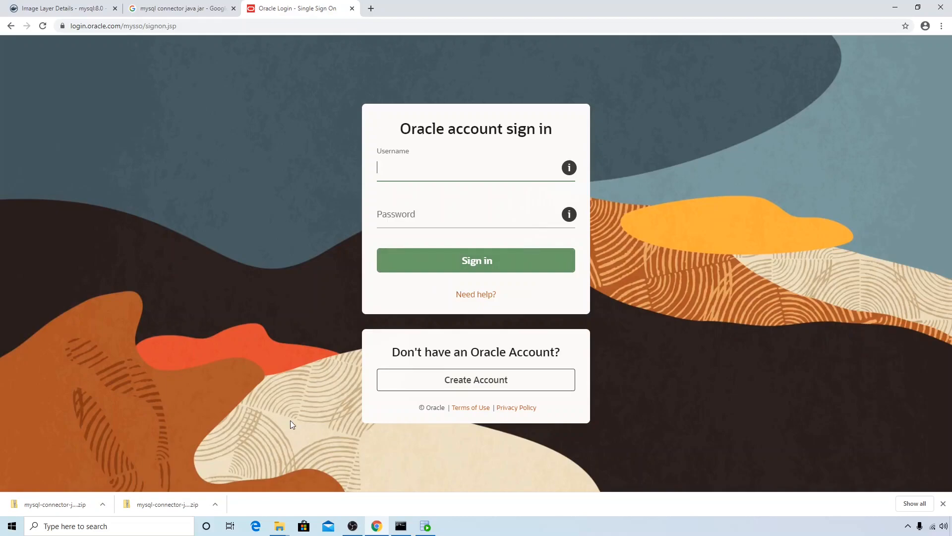
In Downloads, open sqldeveloper-19.4.0.354.1759-x64 and then its sqldeveloper subfolder containing sqldeveloper.exe
mouse_move(283, 532)
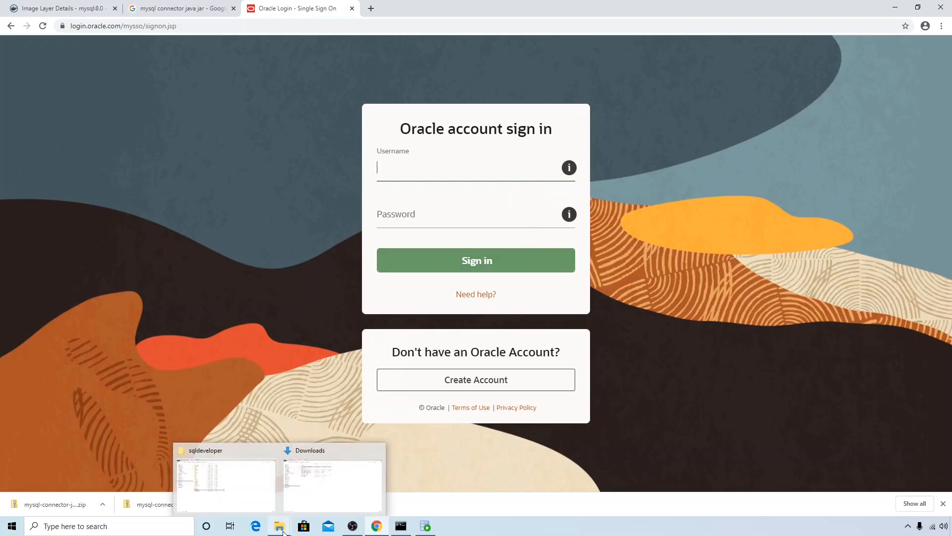
left_click(353, 493)
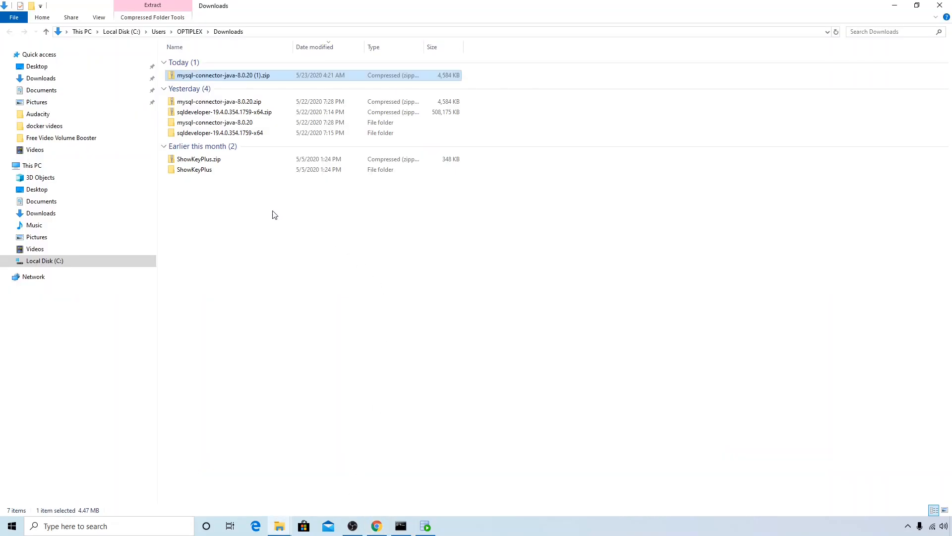
left_click(251, 114)
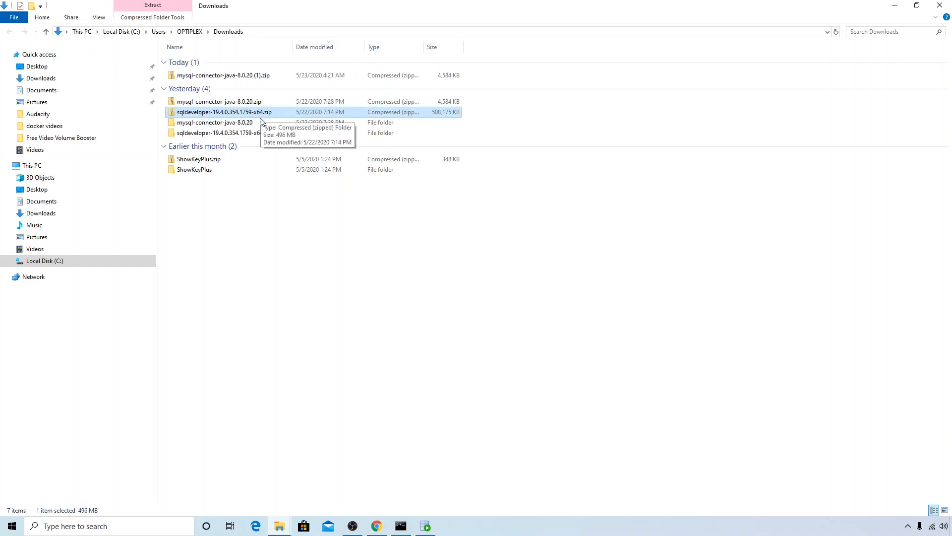
double_click(248, 133)
left_click(206, 64)
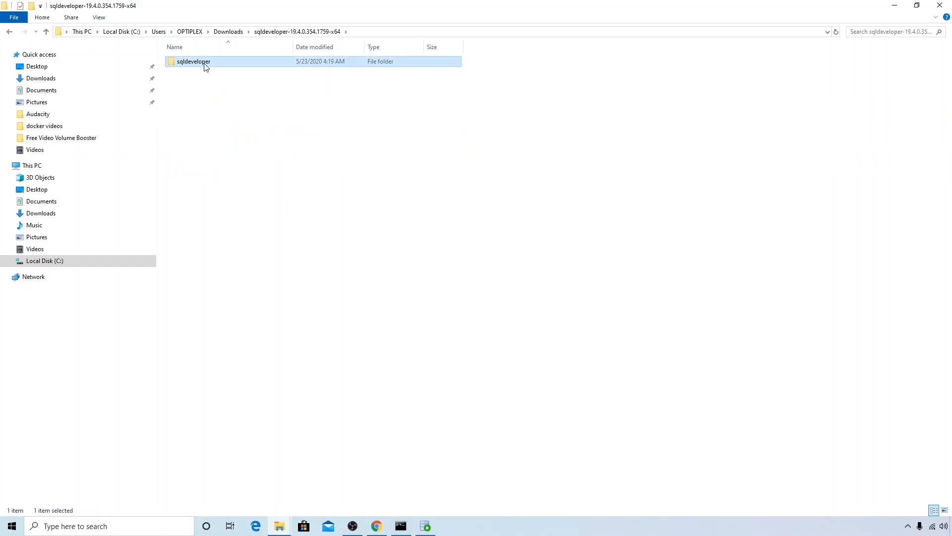
double_click(206, 64)
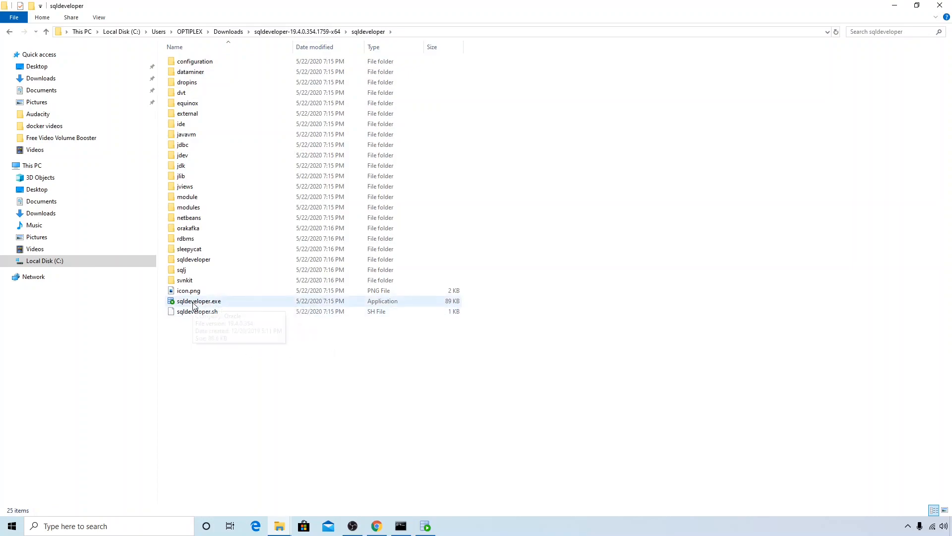
left_click(431, 526)
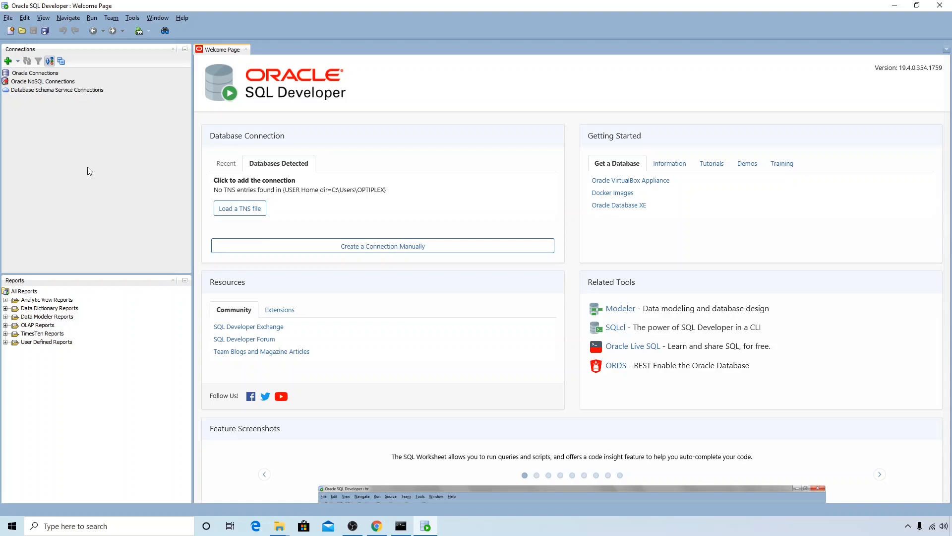
Start a new Database Connection from File > New and check its Database Type list, which offers only Oracle
left_click(10, 19)
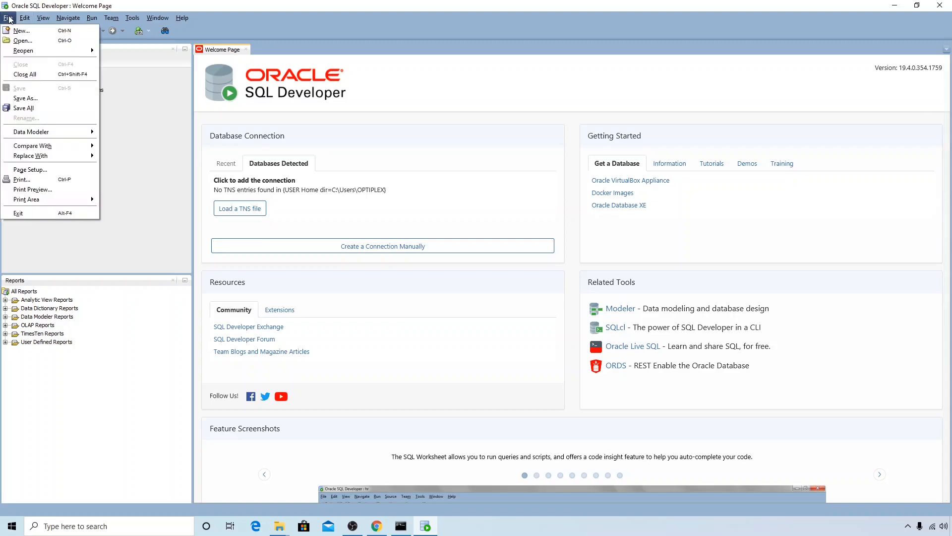
left_click(173, 122)
left_click(9, 18)
left_click(19, 31)
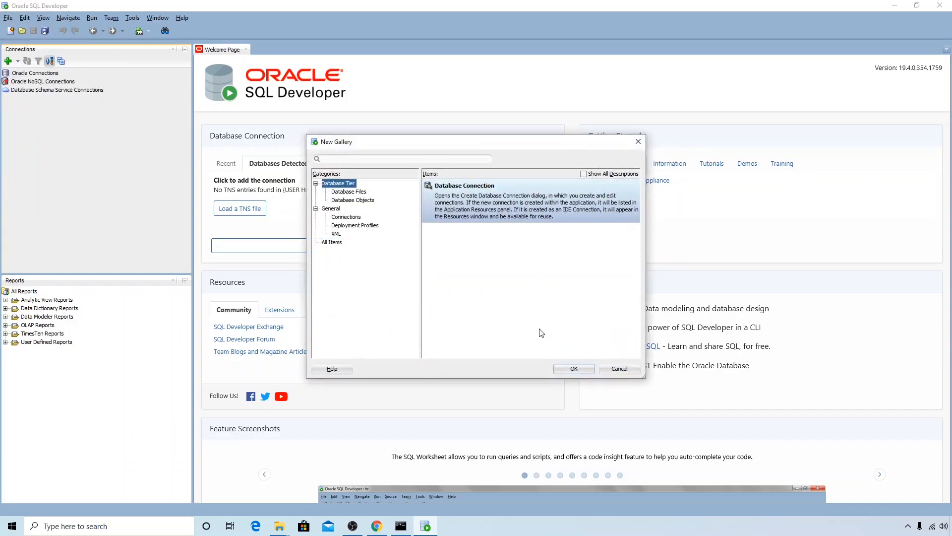
left_click(574, 369)
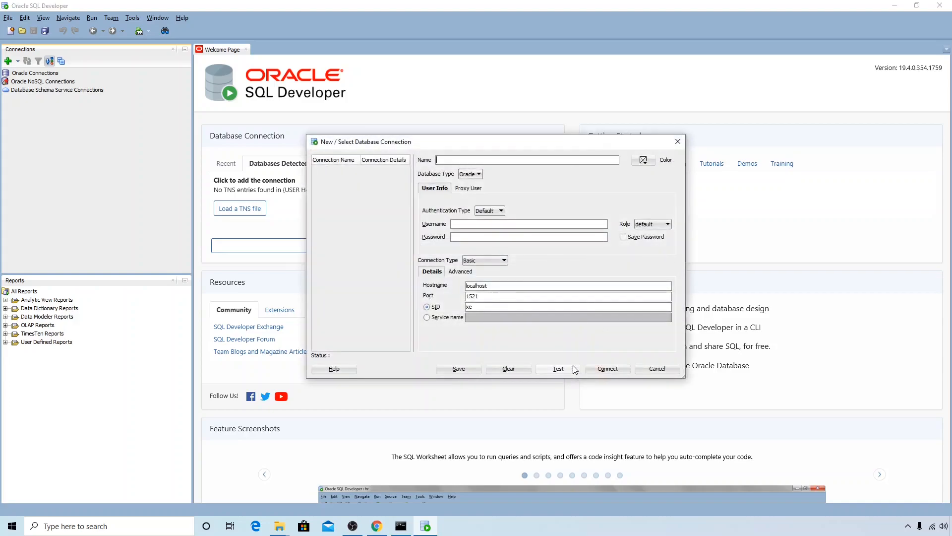
left_click(472, 174)
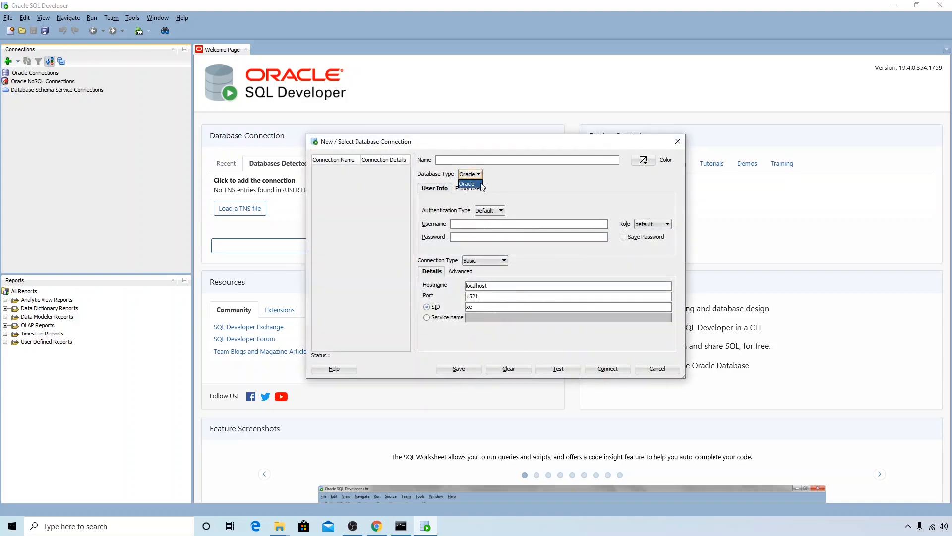
left_click(506, 181)
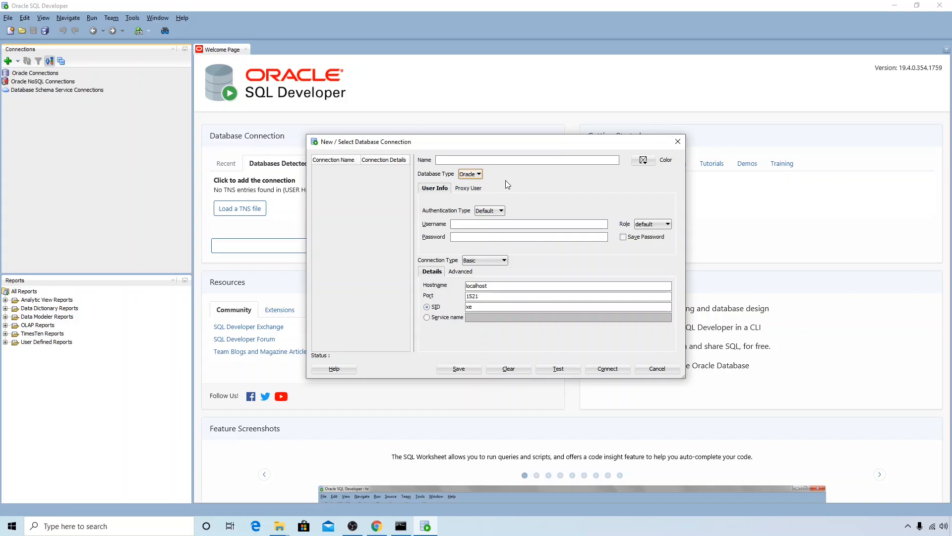
Cancel the connection form and open Tools > Preferences at Database > Third Party JDBC Drivers
left_click(660, 368)
left_click(133, 18)
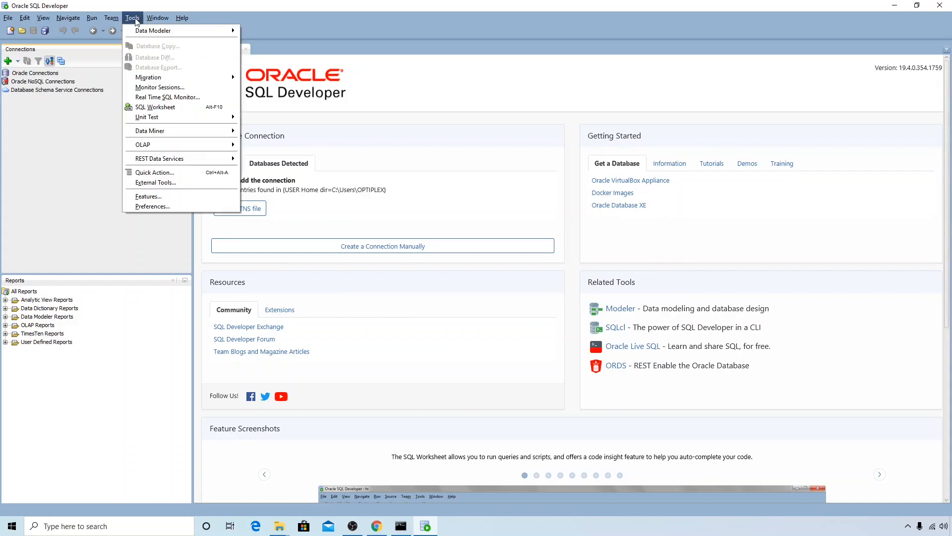
left_click(160, 207)
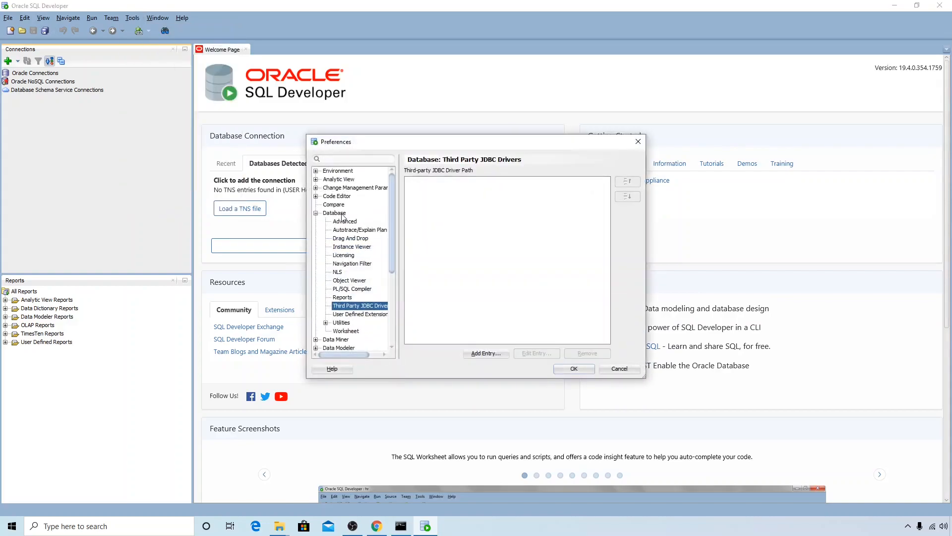
left_click_drag(396, 303, 448, 303)
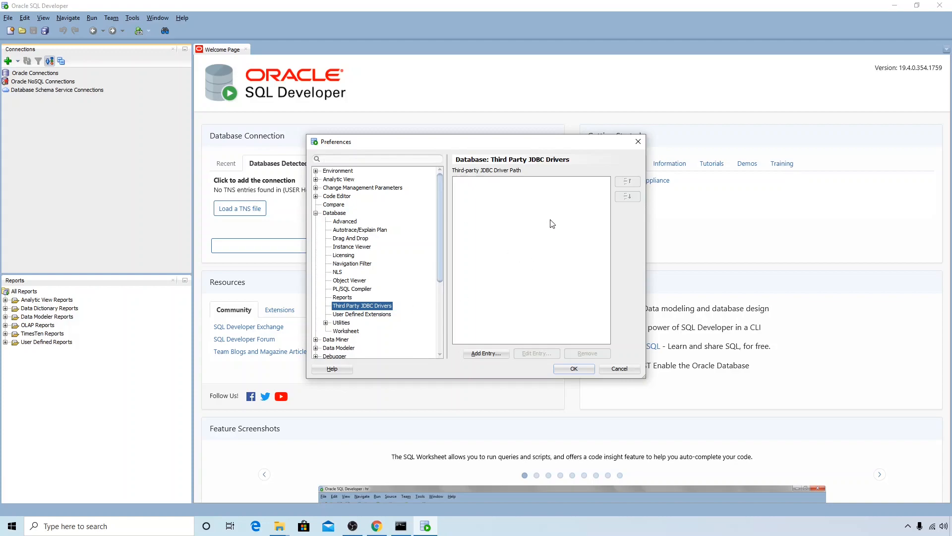
From the mysql connector java jar search results, open the MySQL Connectors page
left_click(377, 525)
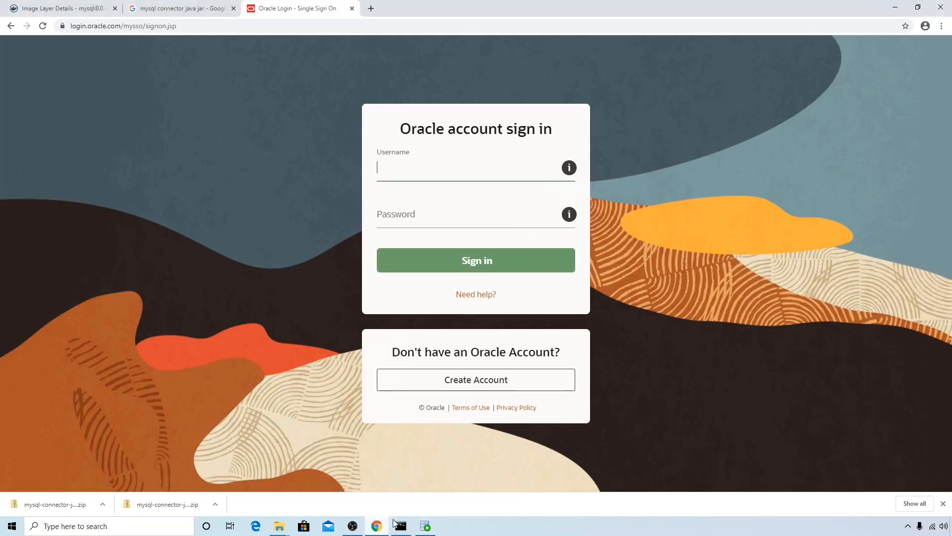
left_click(182, 9)
scroll(486, 174, "up", 3)
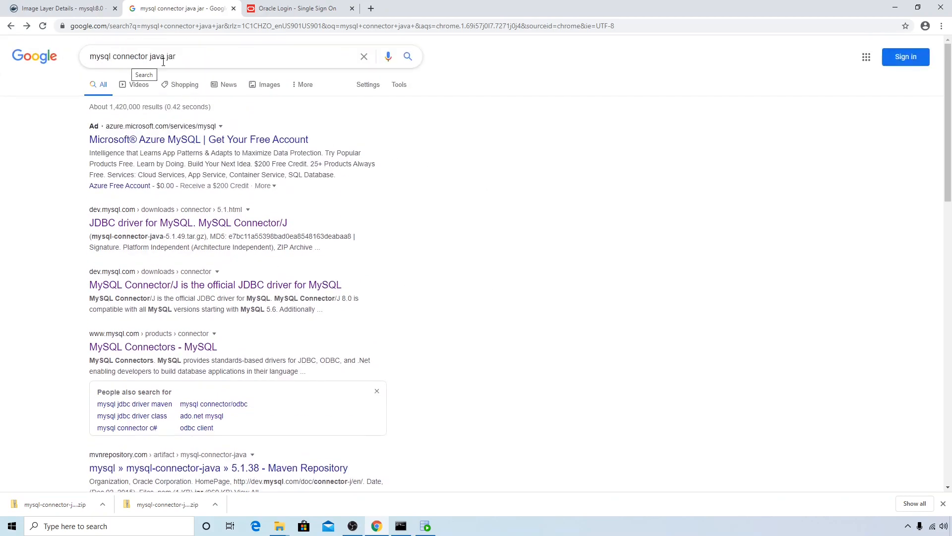
scroll(467, 247, "down", 2)
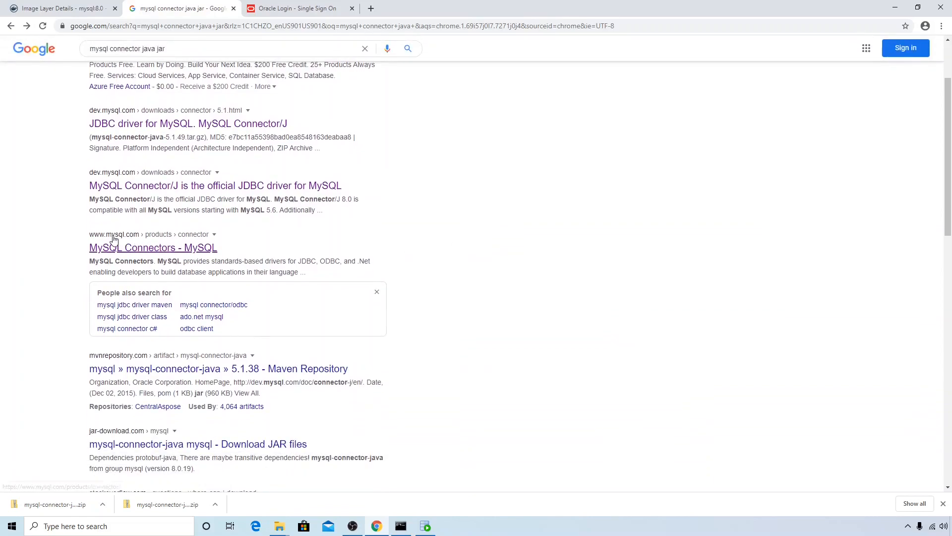
left_click(145, 255)
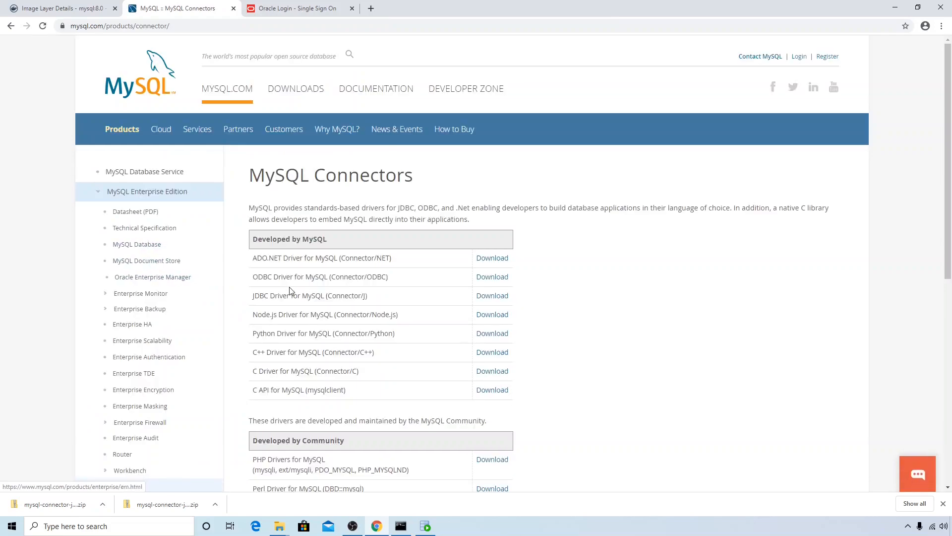
scroll(288, 294, "down", 1)
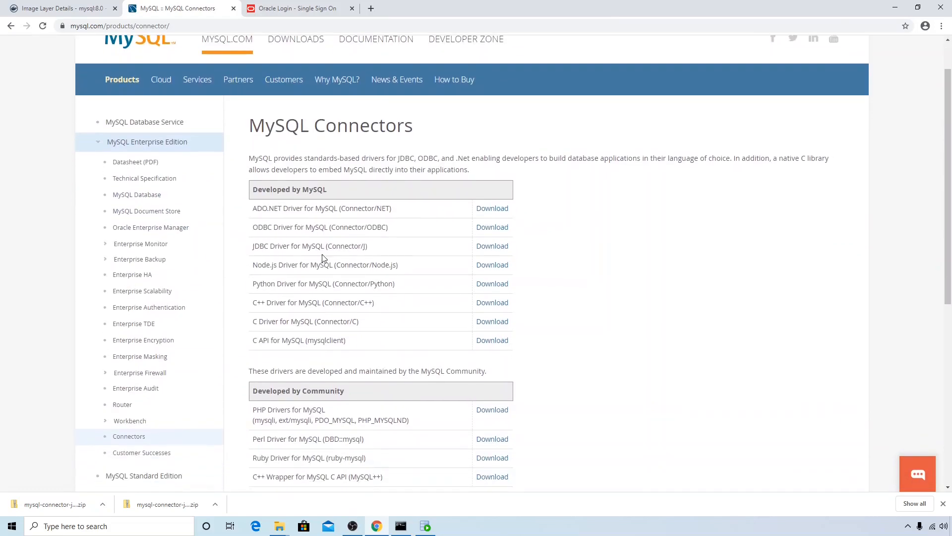
left_click_drag(253, 250, 322, 248)
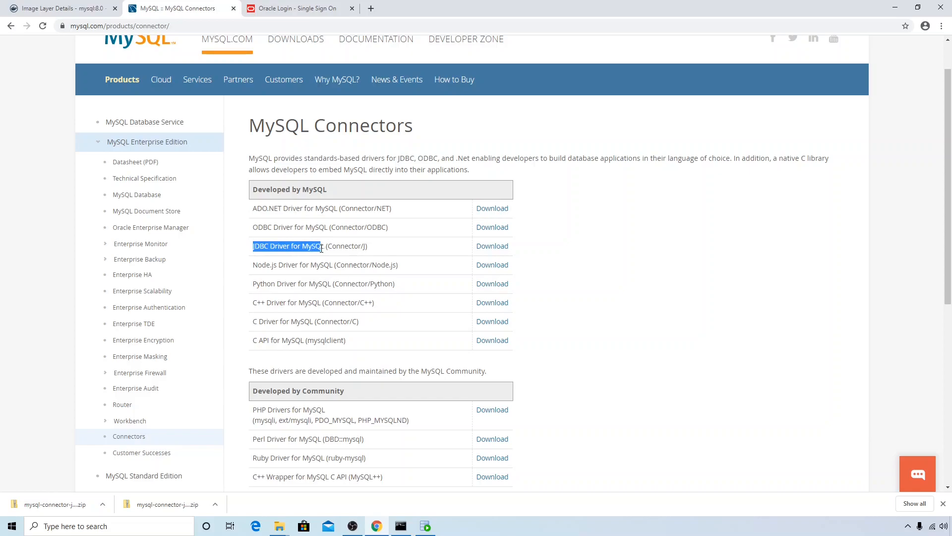
Download the Platform Independent ZIP of Connector/J 8.0.20 (mysql-connector-java-8.0.20.zip)
left_click(485, 248)
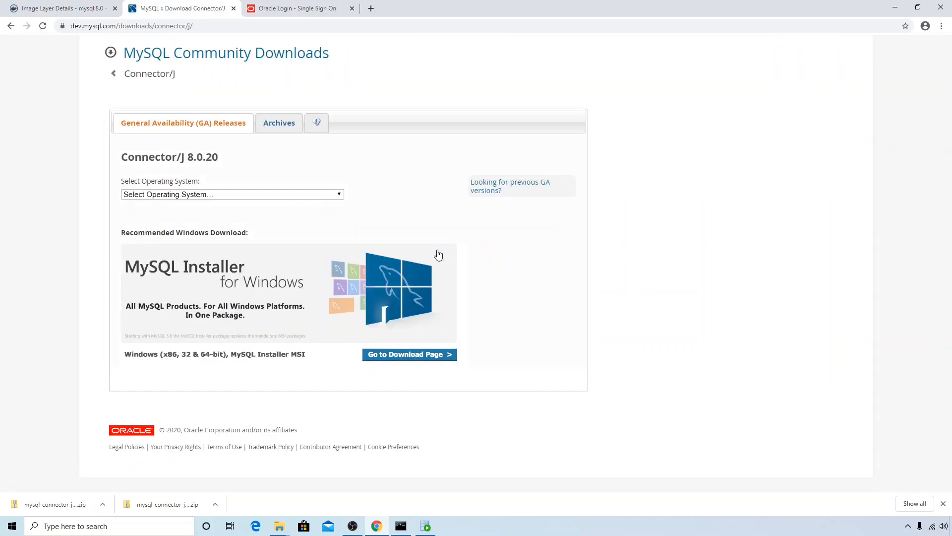
left_click(310, 195)
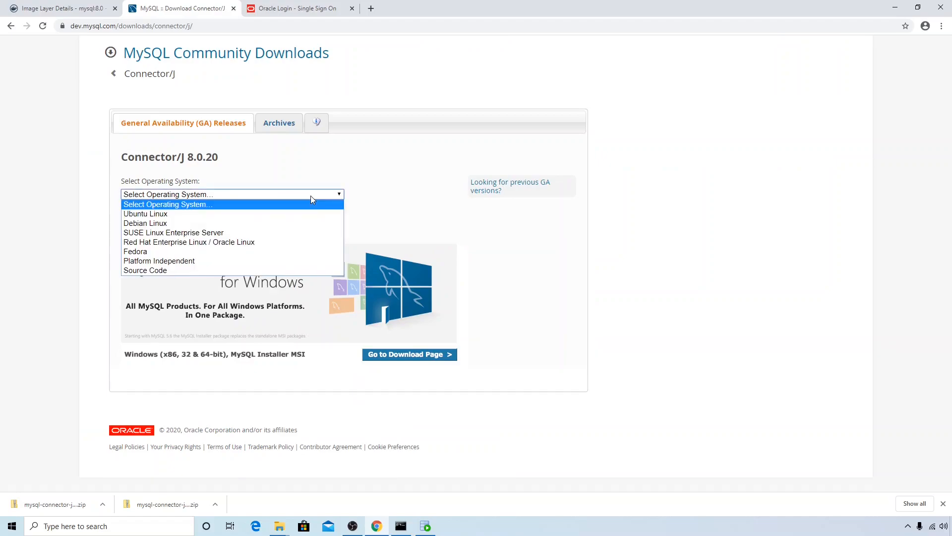
left_click(193, 260)
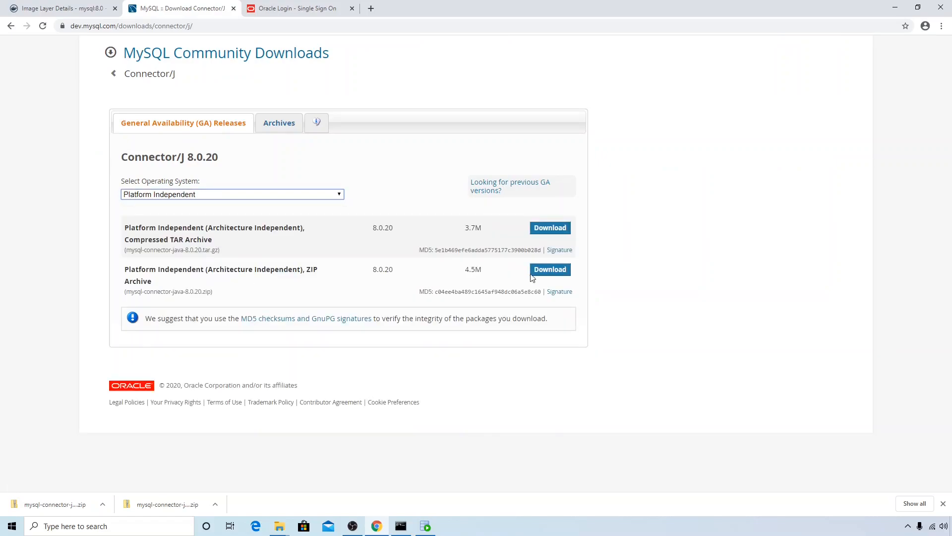
left_click(542, 278)
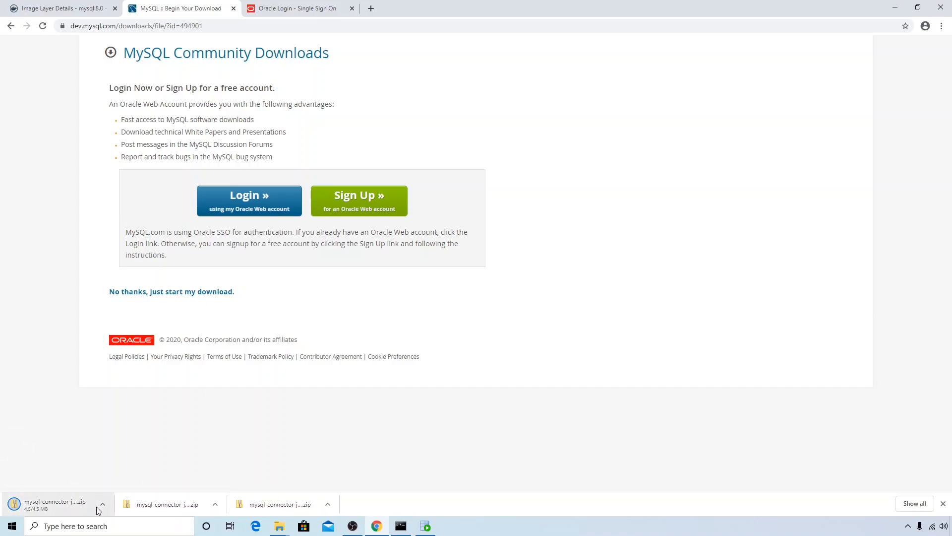
In Downloads, open the nested mysql-connector-java-8.0.20 folder and select mysql-connector-java-8.0.20.jar
mouse_move(281, 526)
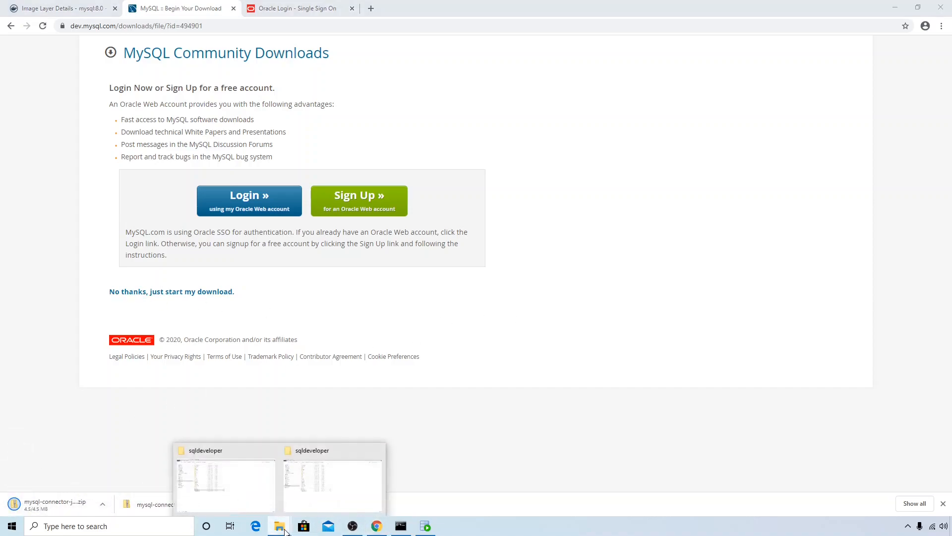
left_click(253, 499)
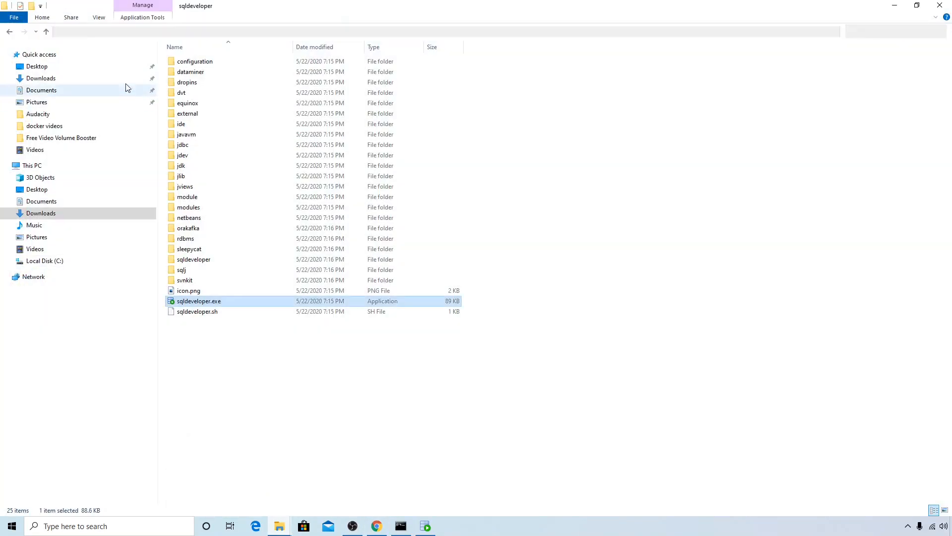
left_click(117, 32)
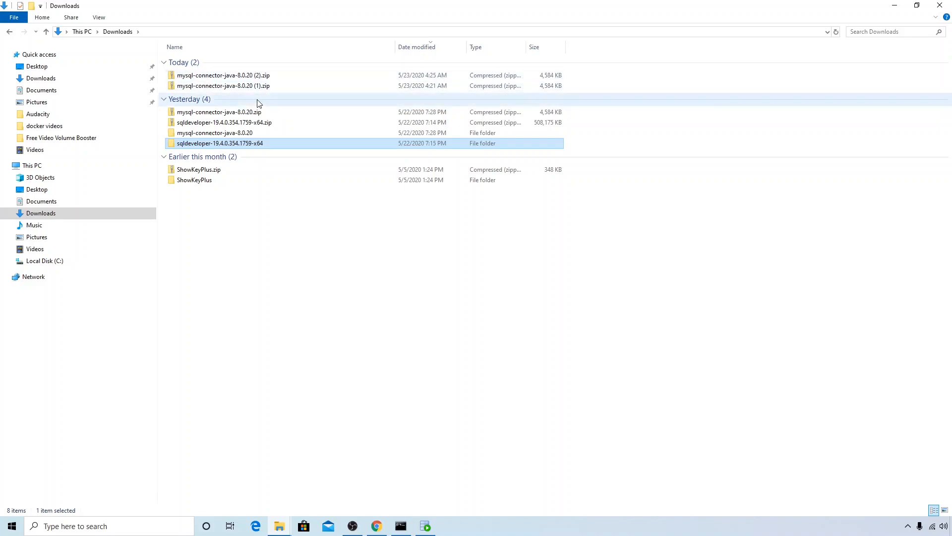
double_click(247, 133)
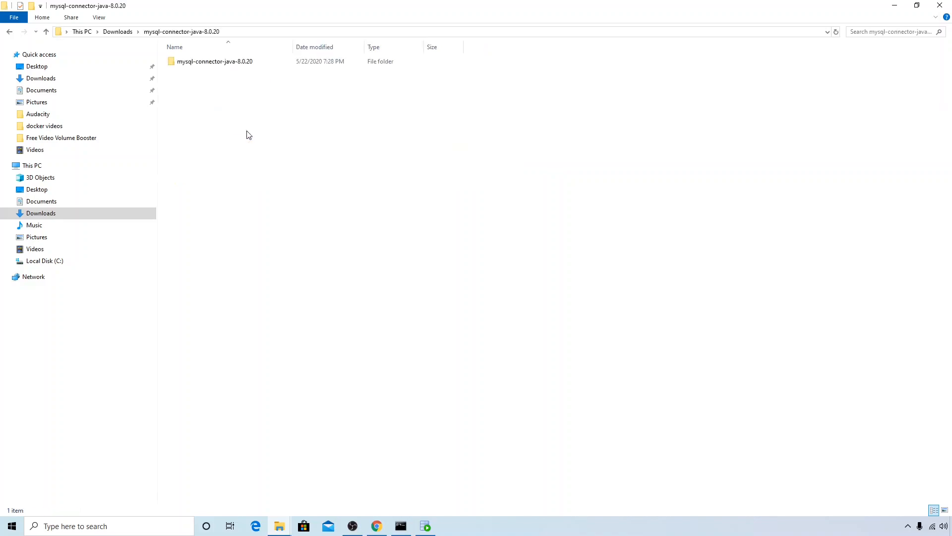
double_click(217, 67)
left_click(218, 124)
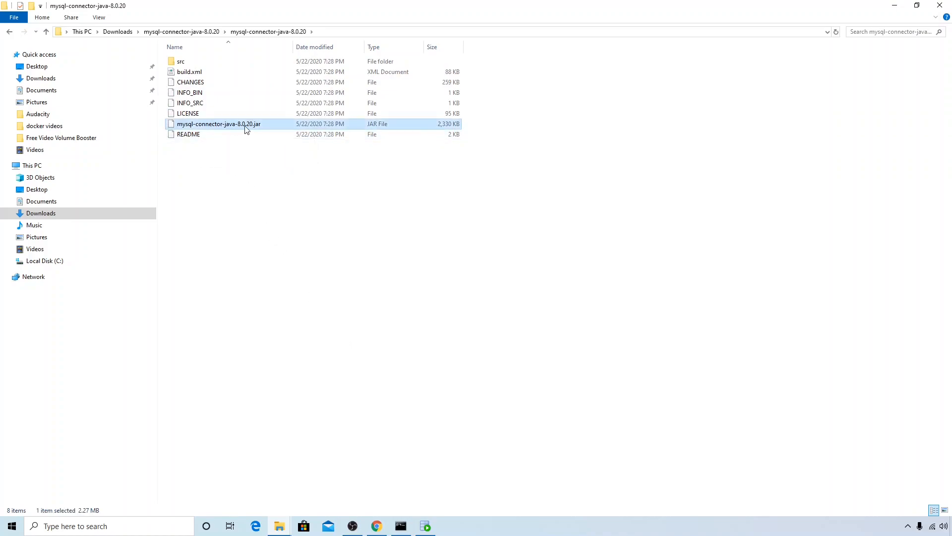
mouse_move(425, 524)
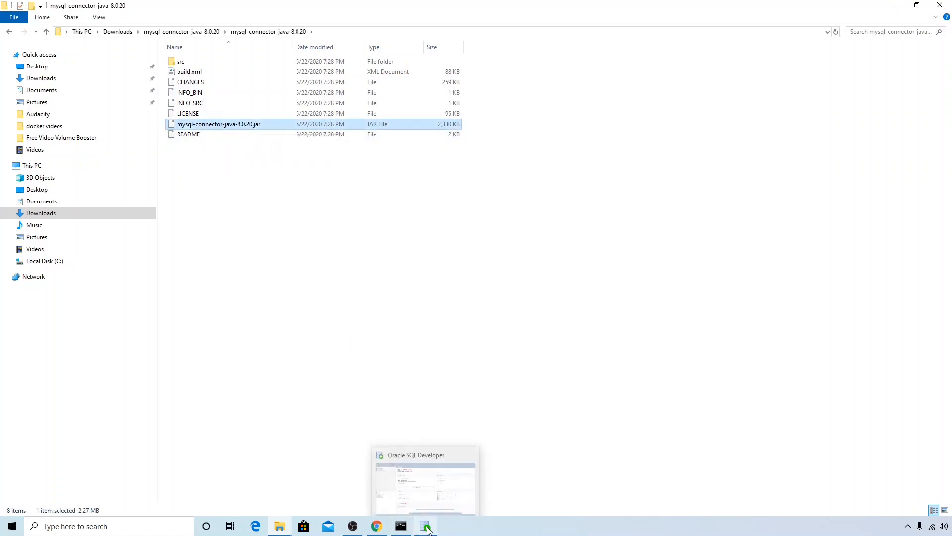
left_click(437, 477)
Add a new third-party driver path entry and browse to the user's home folder under C:\Users
left_click(488, 355)
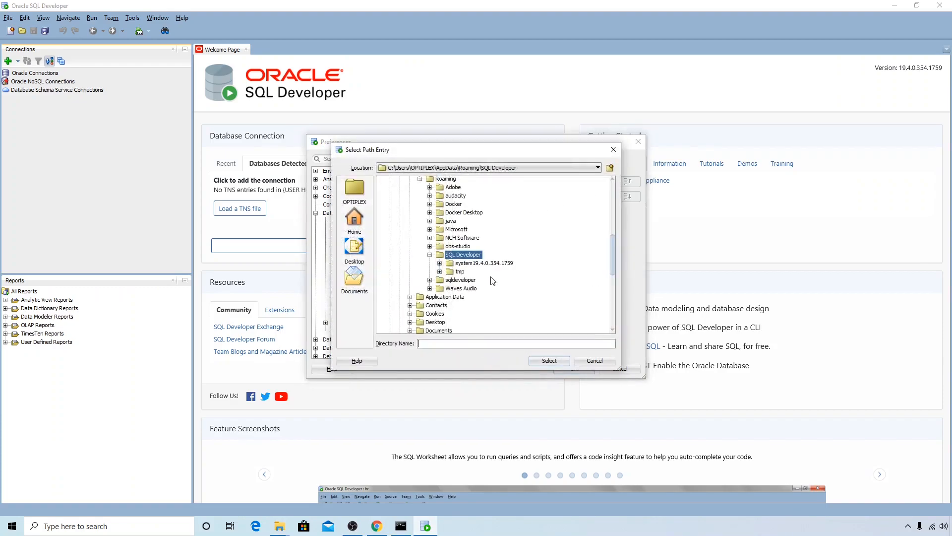
scroll(492, 280, "up", 5)
left_click(391, 200)
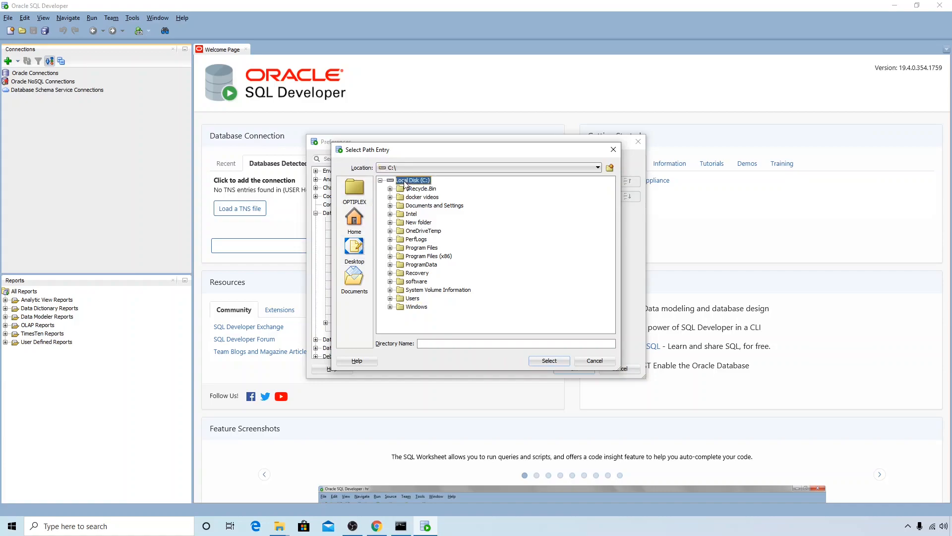
left_click(354, 190)
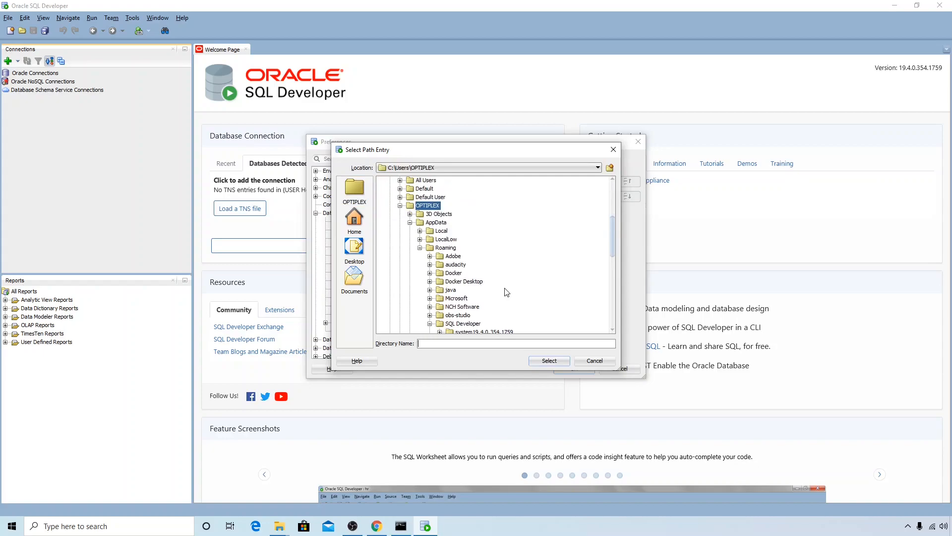
scroll(491, 291, "down", 6)
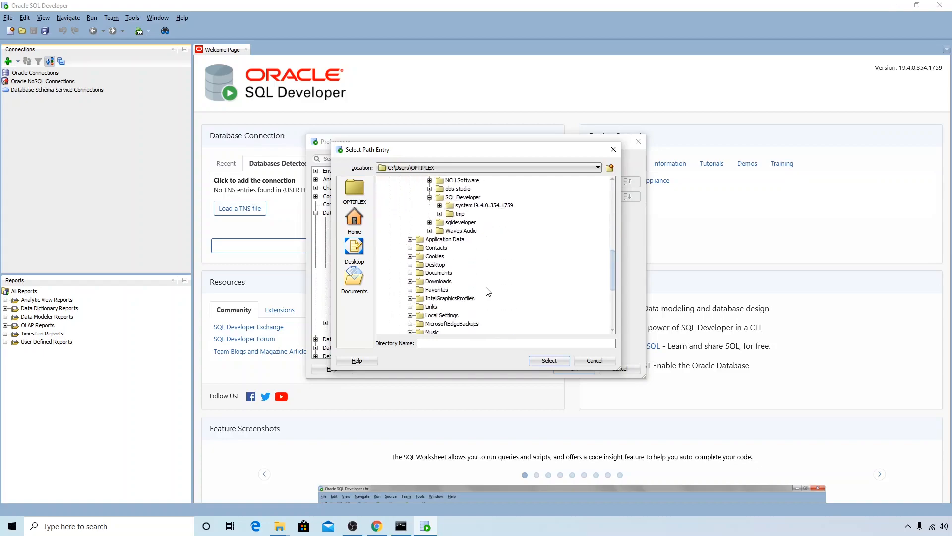
scroll(488, 292, "down", 1)
Select Downloads\mysql-connector-java-8.0.20\...\mysql-connector-java-8.0.20.jar as the driver path and save preferences
left_click(430, 206)
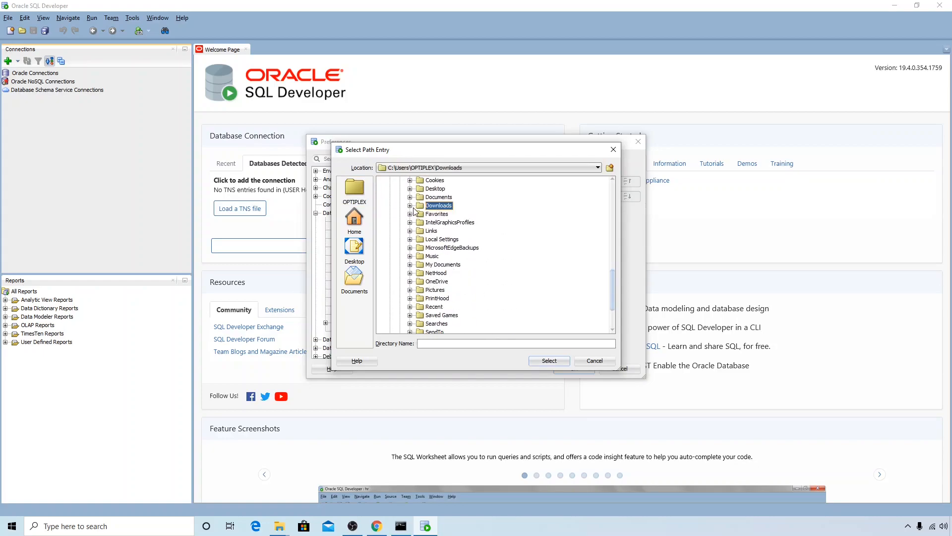
left_click(410, 206)
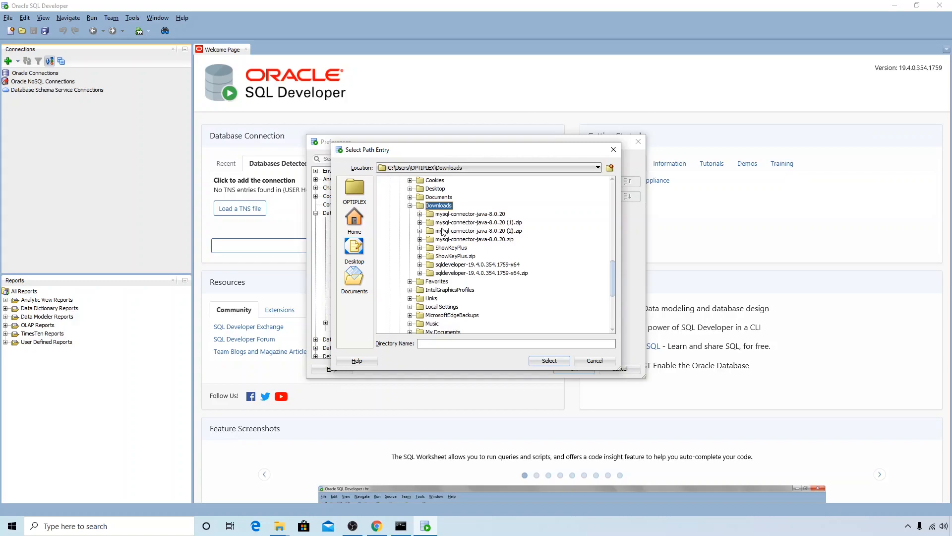
left_click(419, 214)
left_click(429, 223)
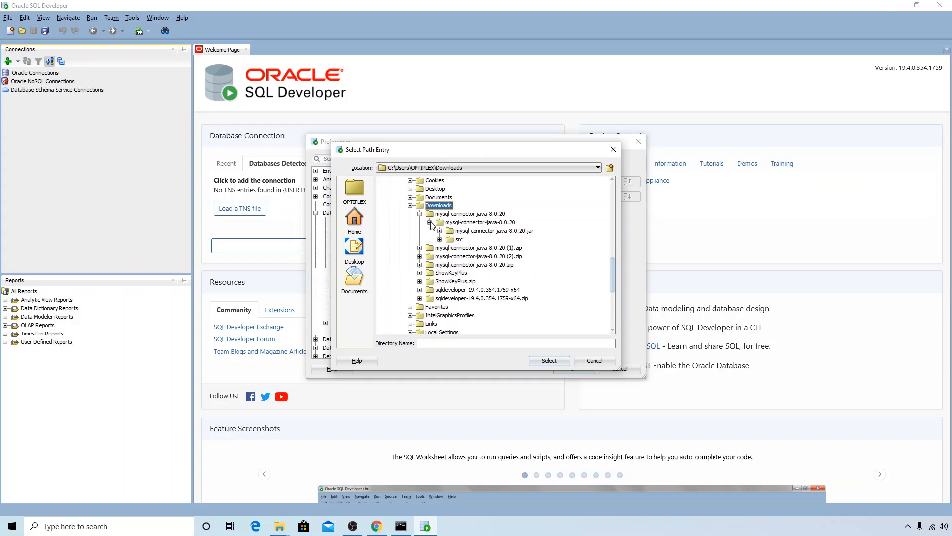
left_click(479, 231)
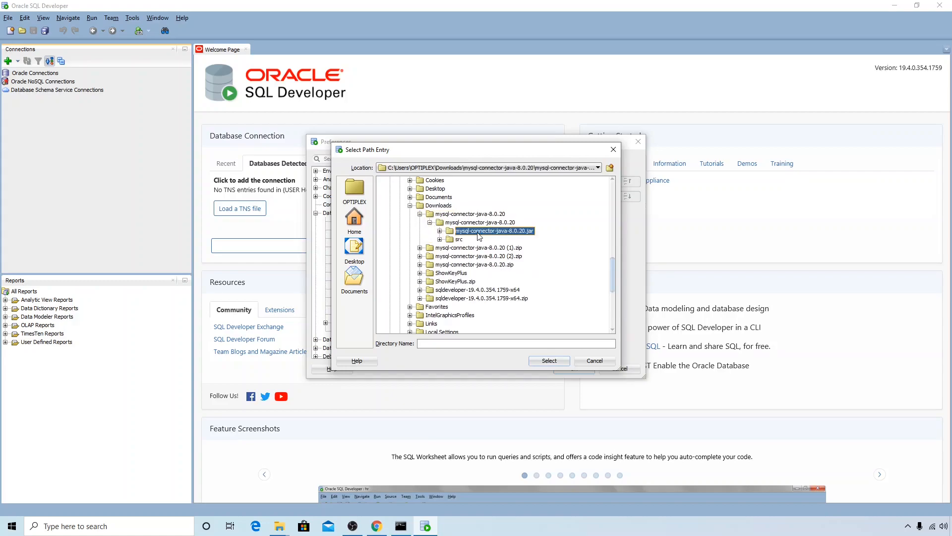
left_click(549, 362)
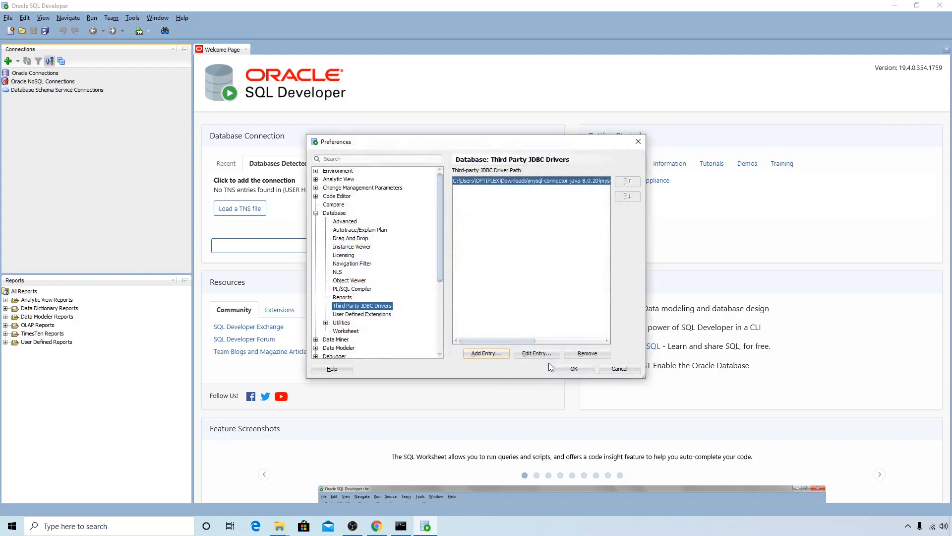
left_click(573, 370)
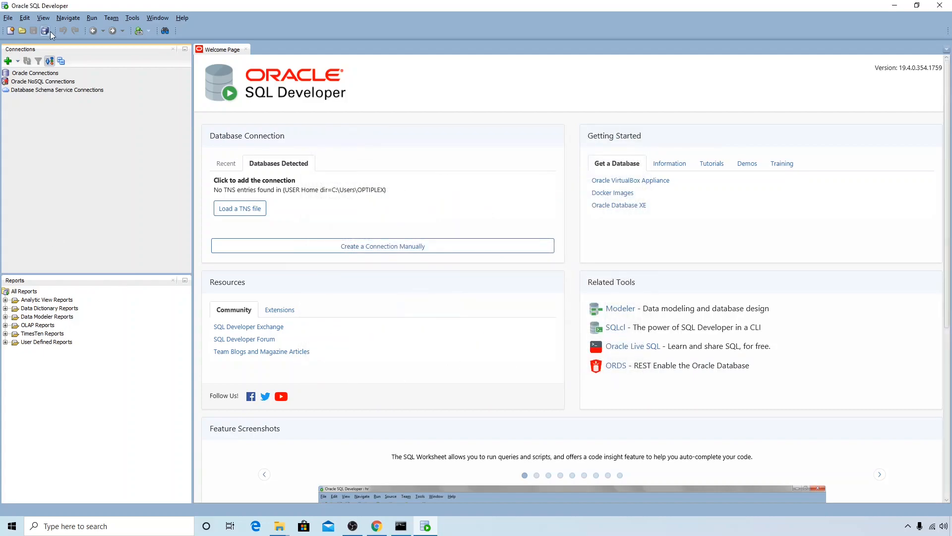
Start a new MySQL database connection named mysql-db and enter the root username and password
left_click(8, 18)
left_click(15, 28)
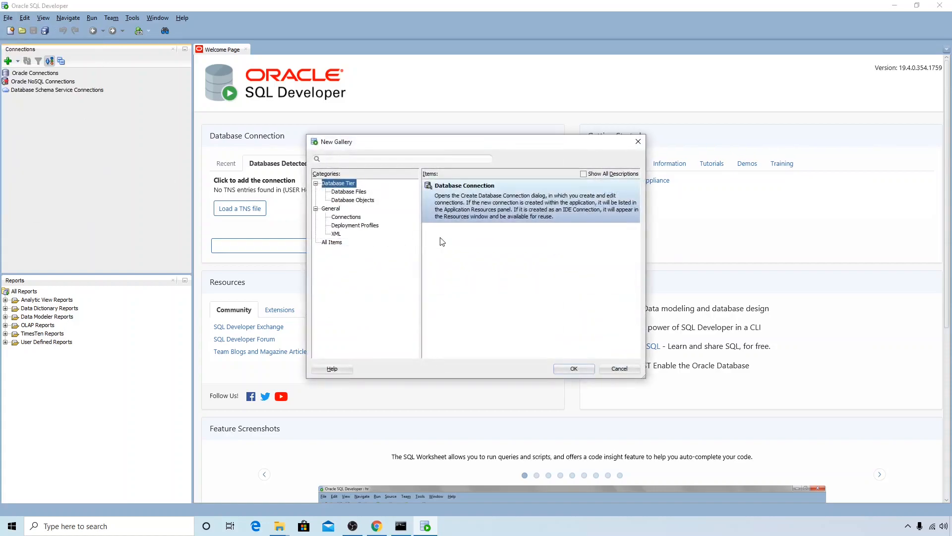
left_click(558, 367)
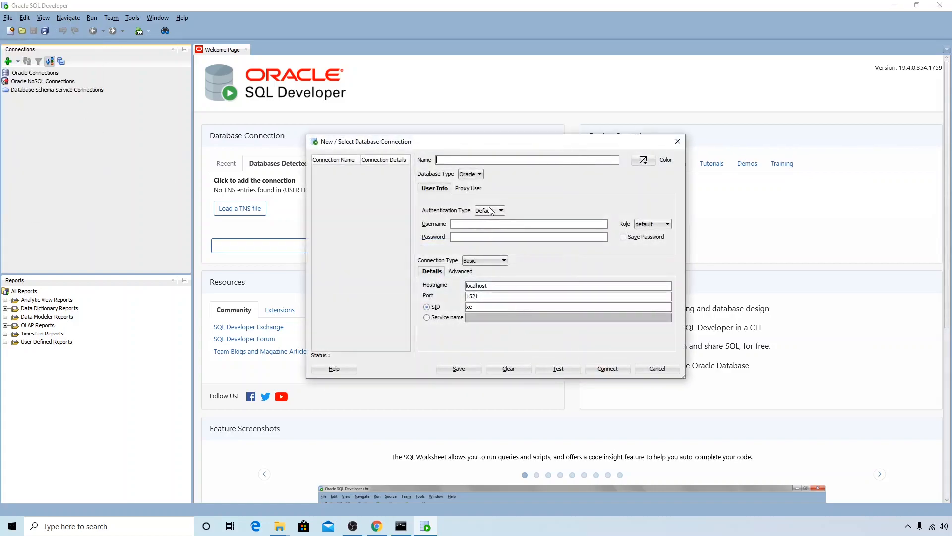
left_click(480, 174)
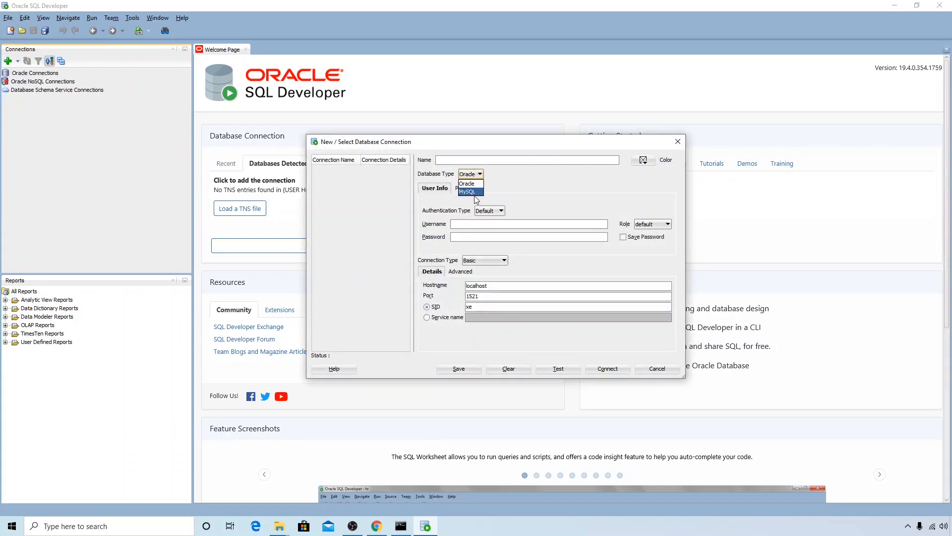
left_click(476, 194)
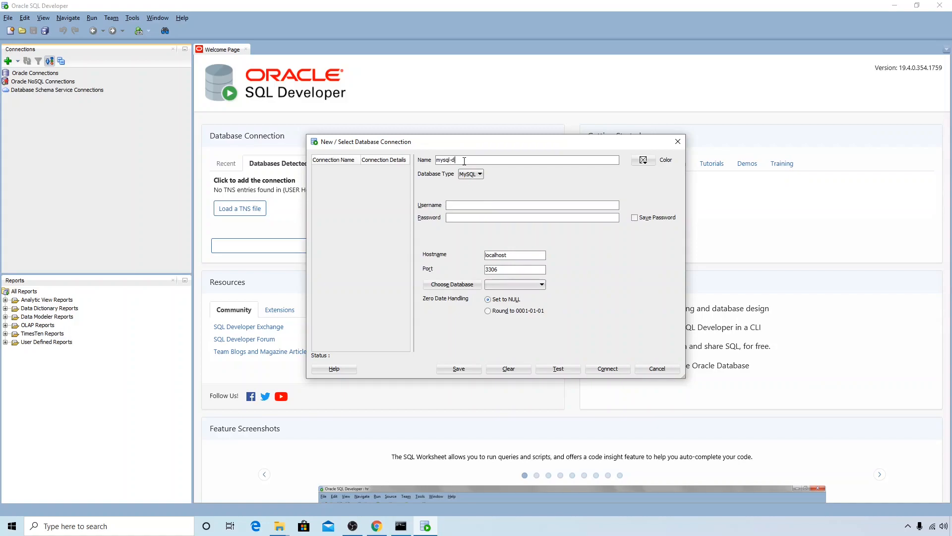
left_click(463, 205)
type("root*************")
Test and connect mysql-db on localhost port 3306, then expand it to show its four schemas
left_click(540, 284)
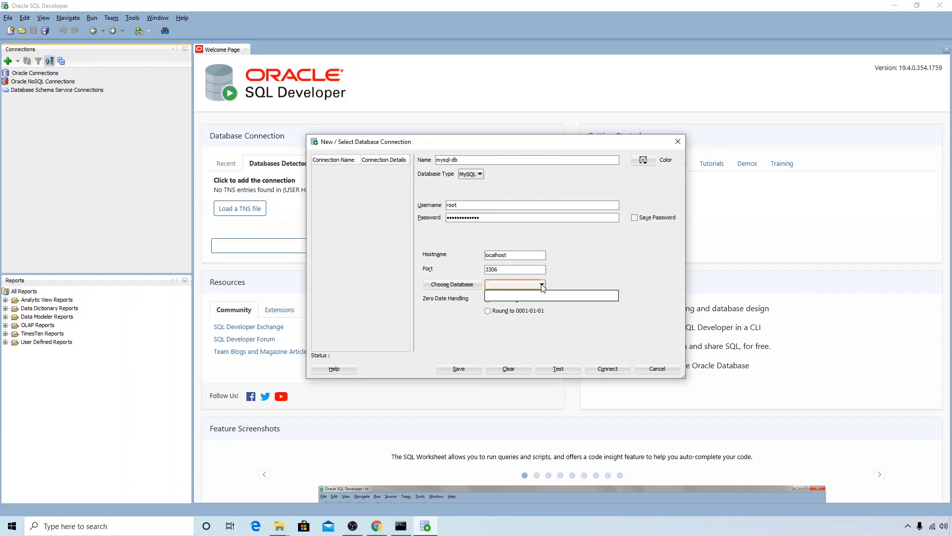
left_click(591, 291)
left_click(565, 368)
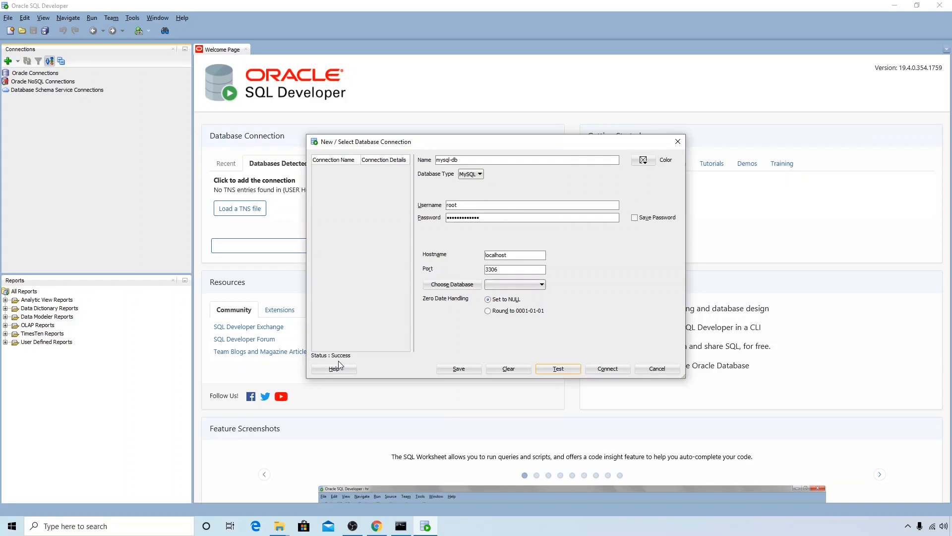
left_click(608, 369)
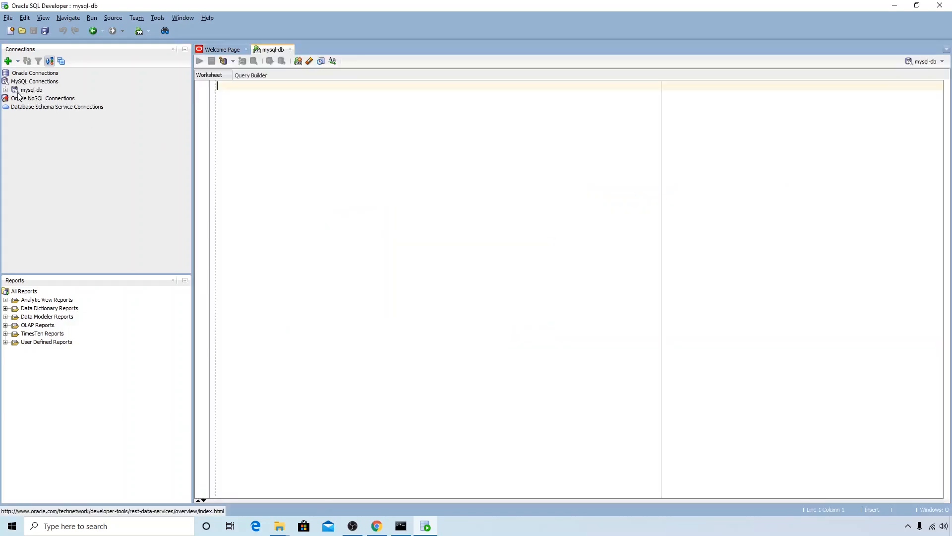
left_click(6, 90)
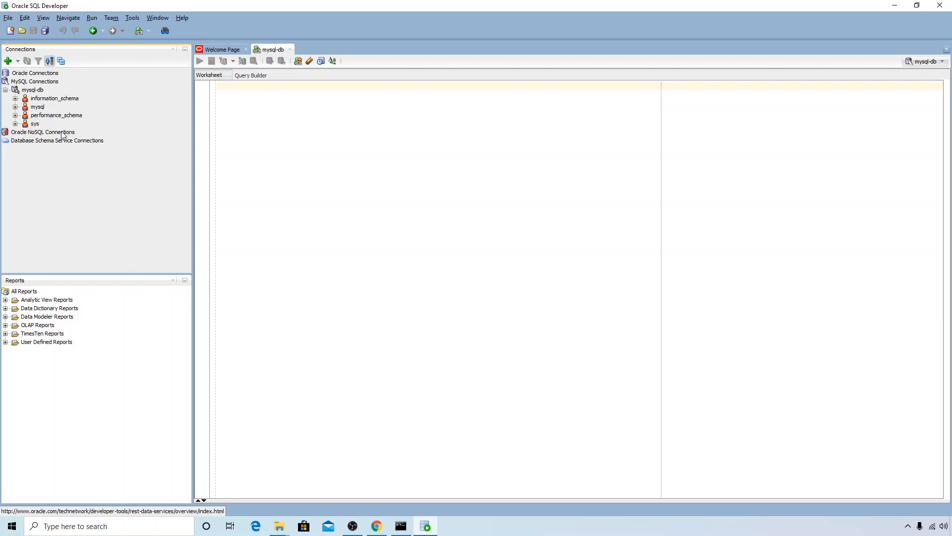
left_click(401, 526)
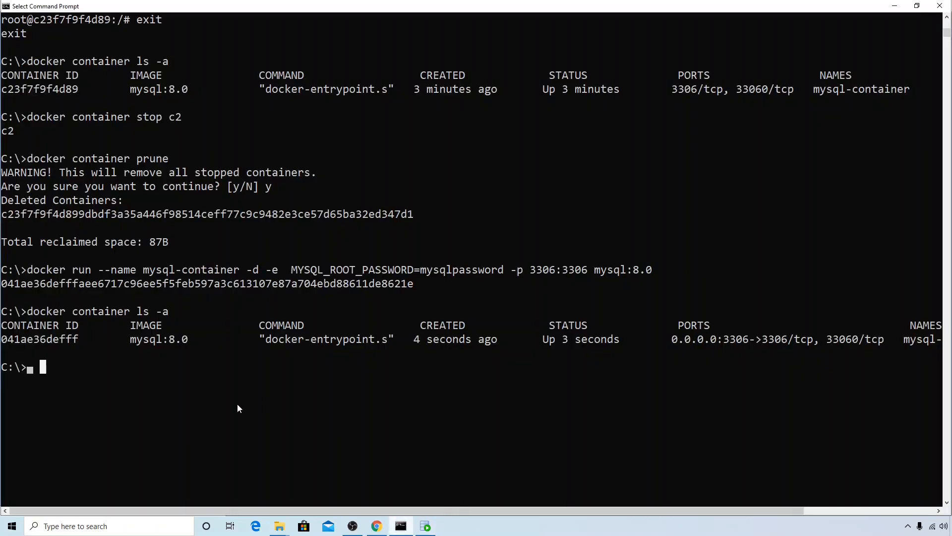
Open a bash shell in container 04 with docker exec and log into MySQL as root
type("docker con")
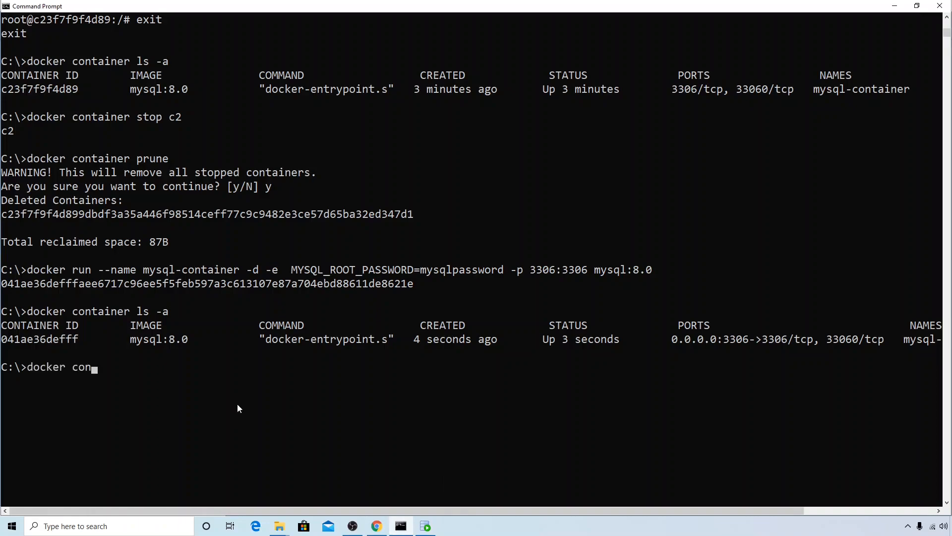
type("tainer exec -it 04 ")
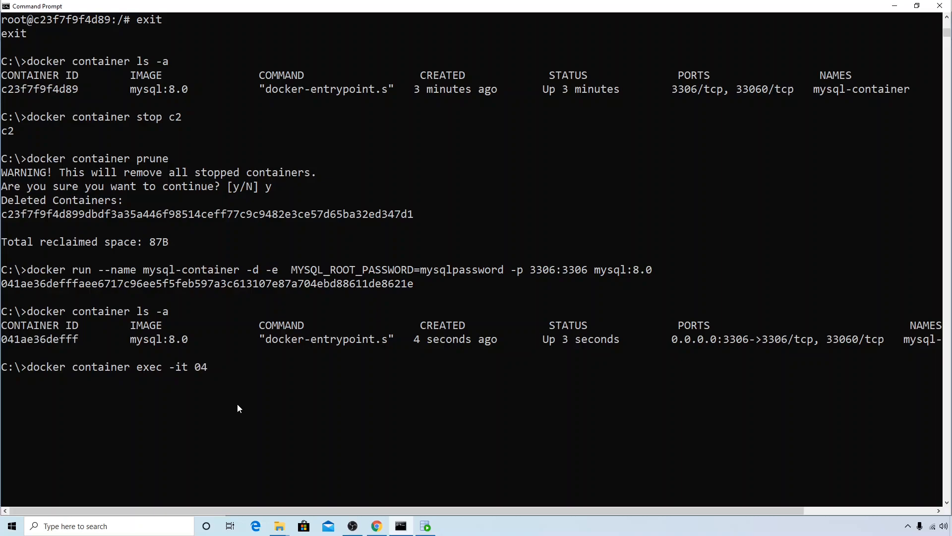
type("bash")
key("Return")
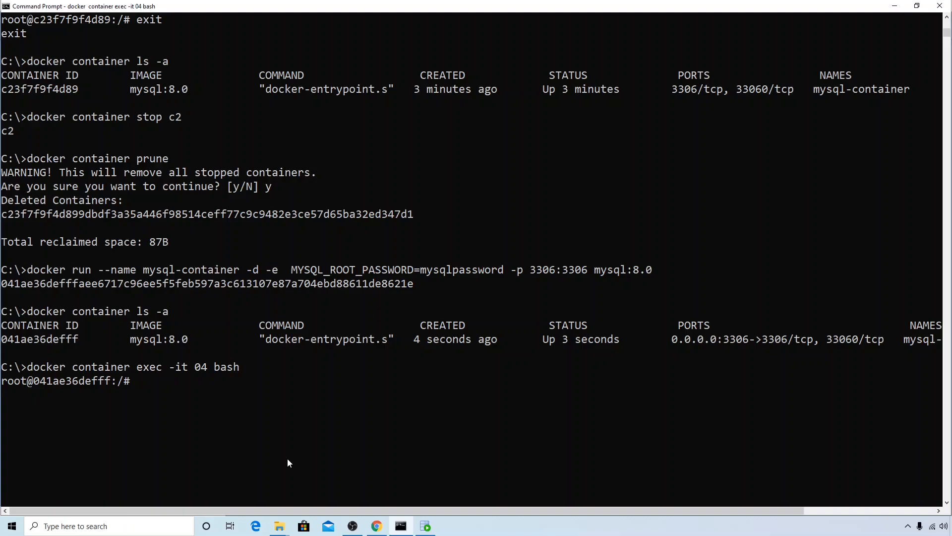
type("mysql -uroot -pmysqlpassword")
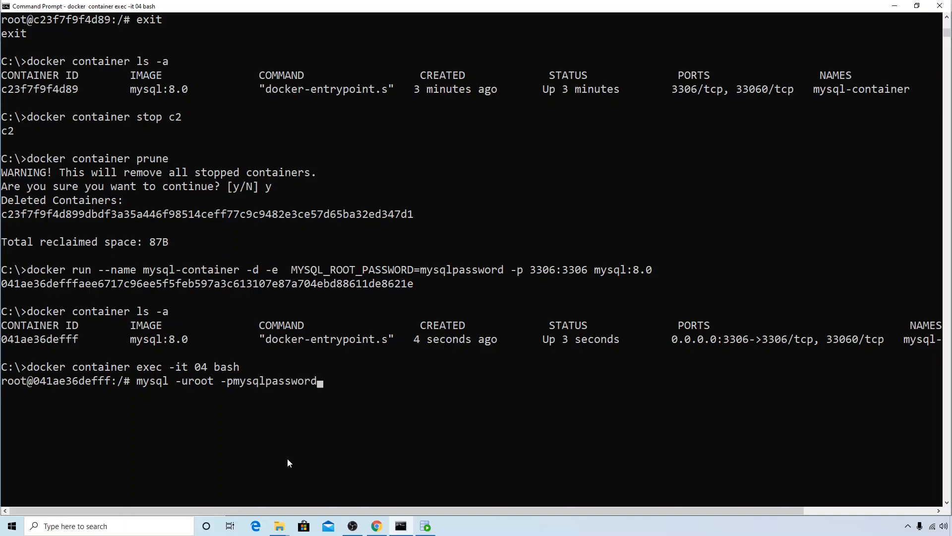
key("Return")
Run 'show databases;' to list information_schema, mysql, performance_schema and sys
scroll(302, 465, "down", 3)
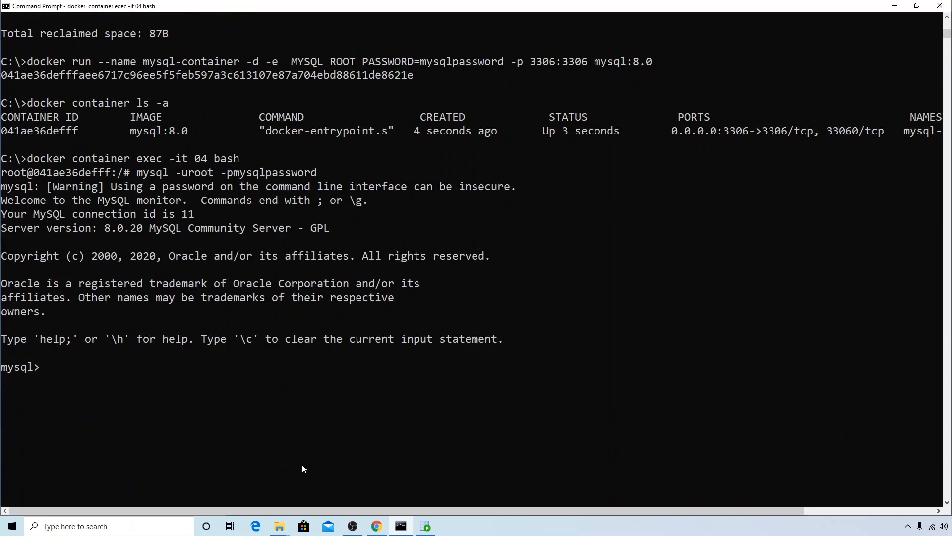
type("show databases;")
key("Return")
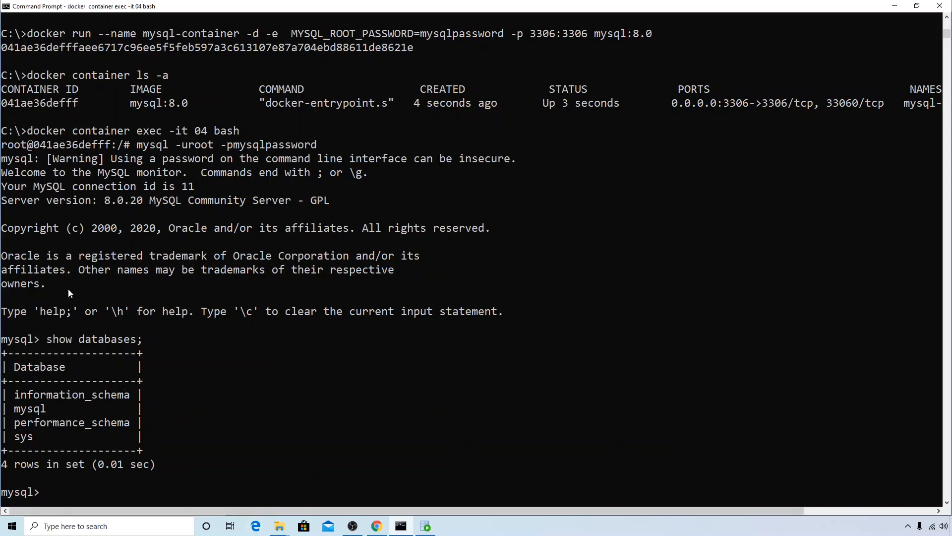
left_click(426, 526)
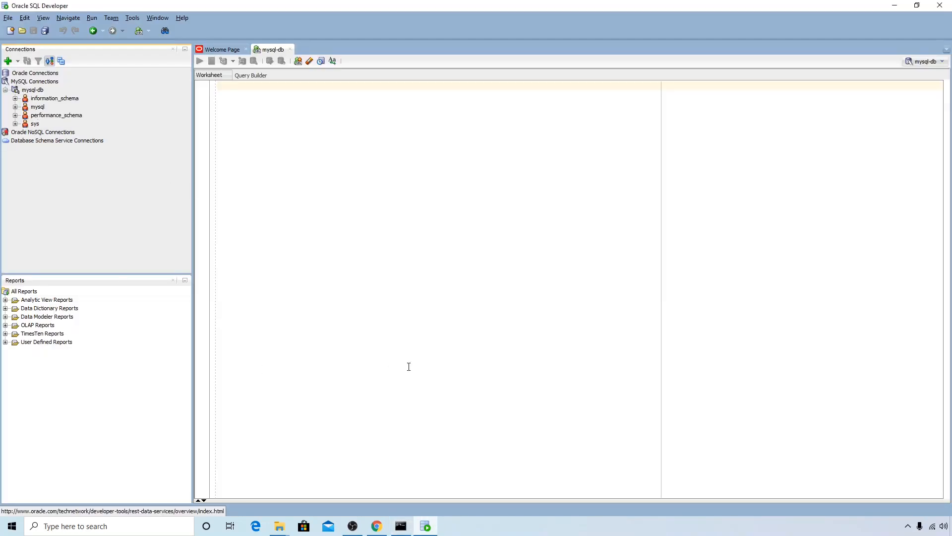